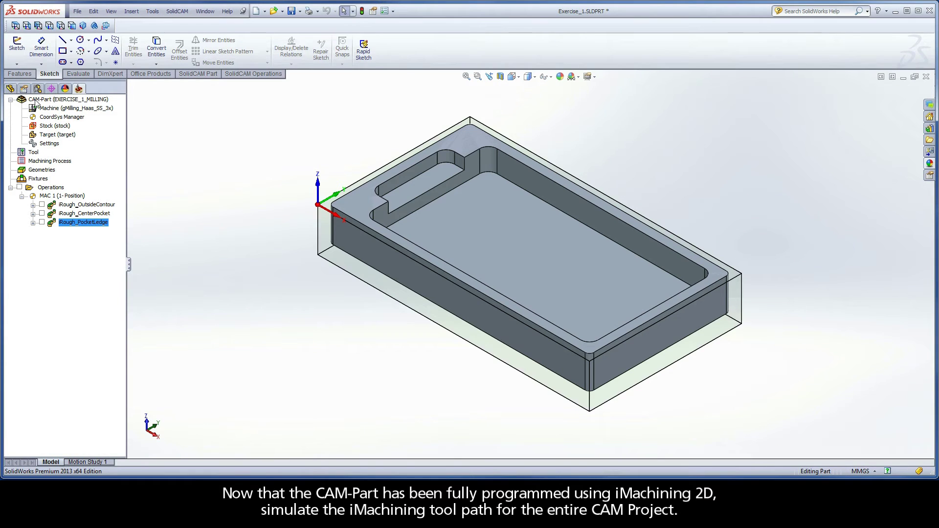
# Select the CAM-Part and launch Simulate for all operations from the Operations header
pyautogui.click(83, 100)
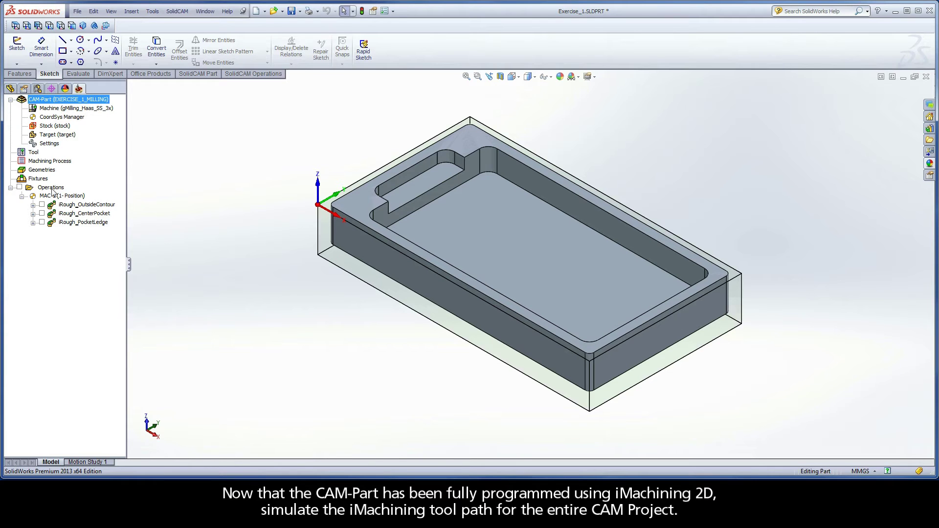
pyautogui.rightClick(52, 189)
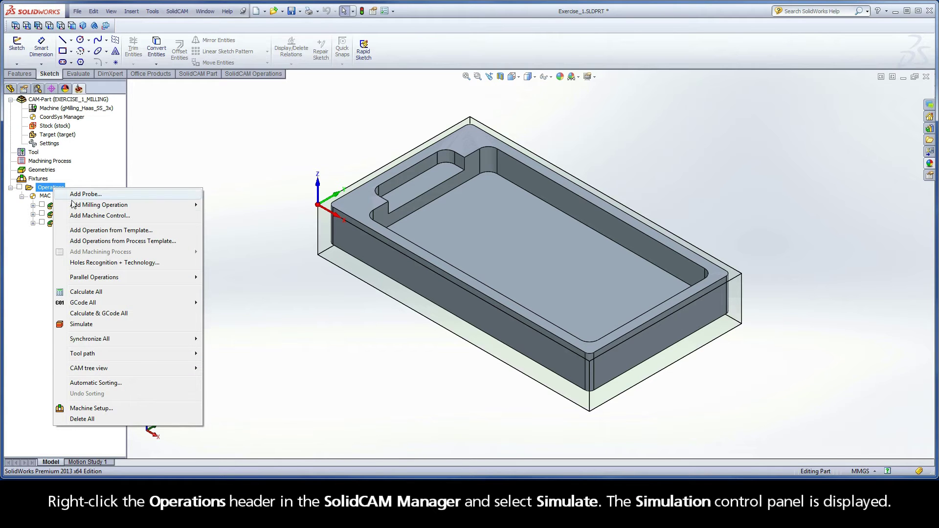
pyautogui.click(94, 329)
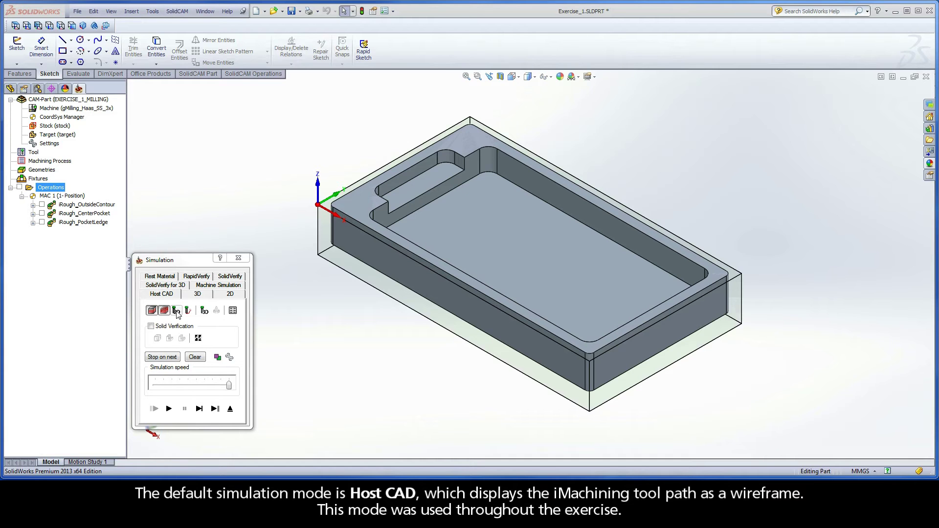
# Turn on Show tool 2D, Show trail, Show tool 3D and the Show data readout
pyautogui.click(178, 311)
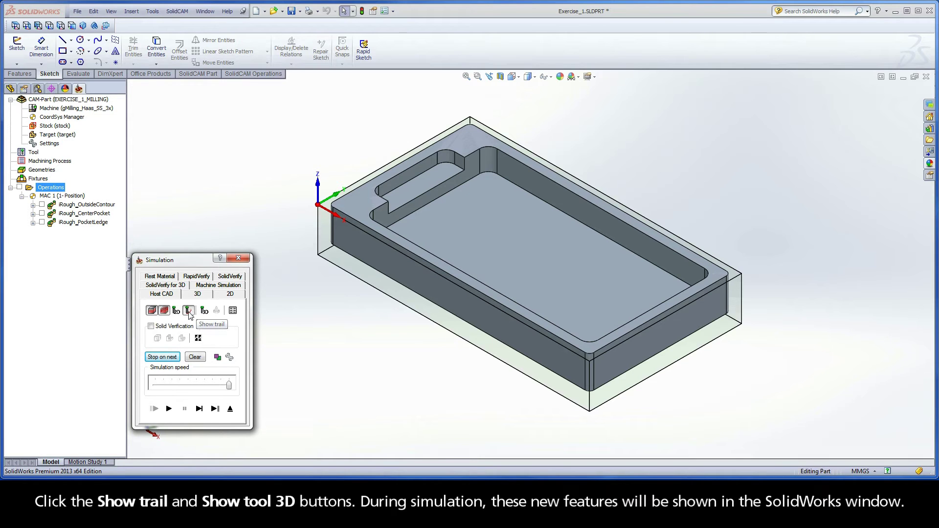
pyautogui.click(189, 312)
pyautogui.click(206, 314)
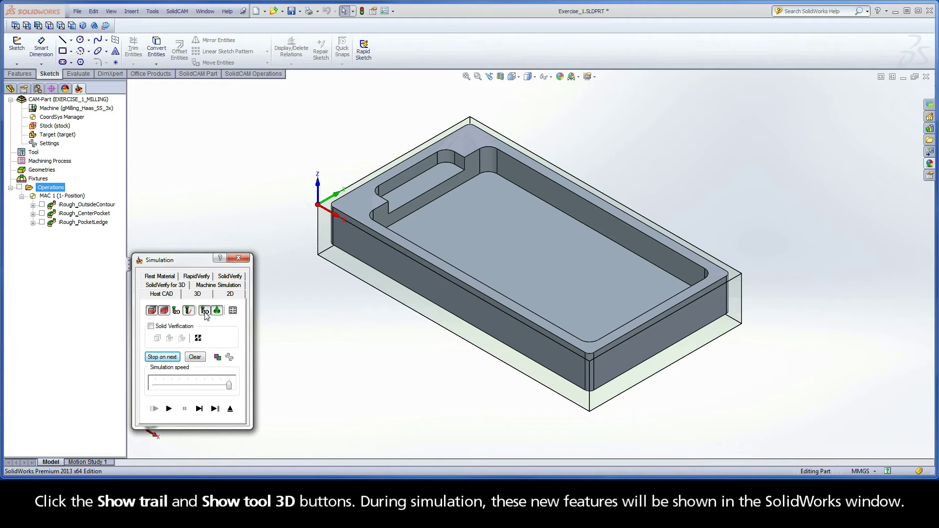
pyautogui.click(233, 311)
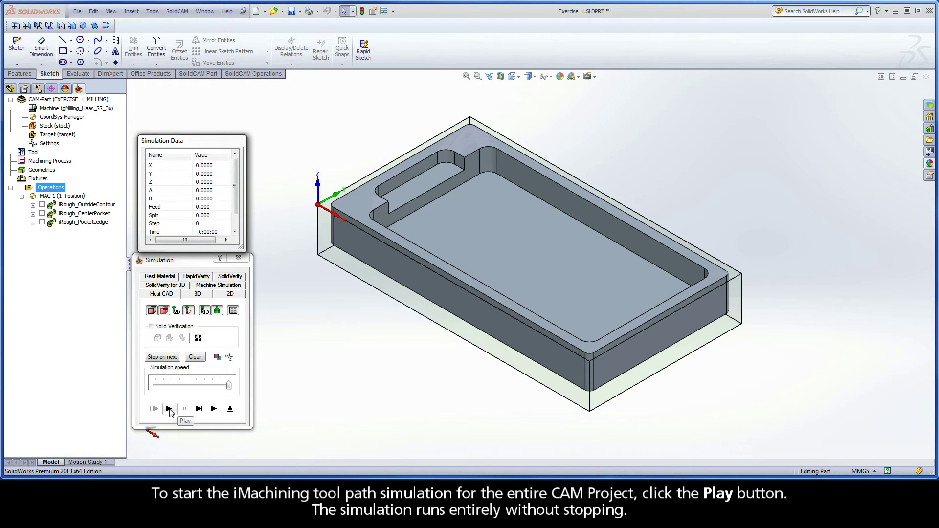
# Play the whole-project simulation, then replay it with the speed slider at about half
pyautogui.click(168, 409)
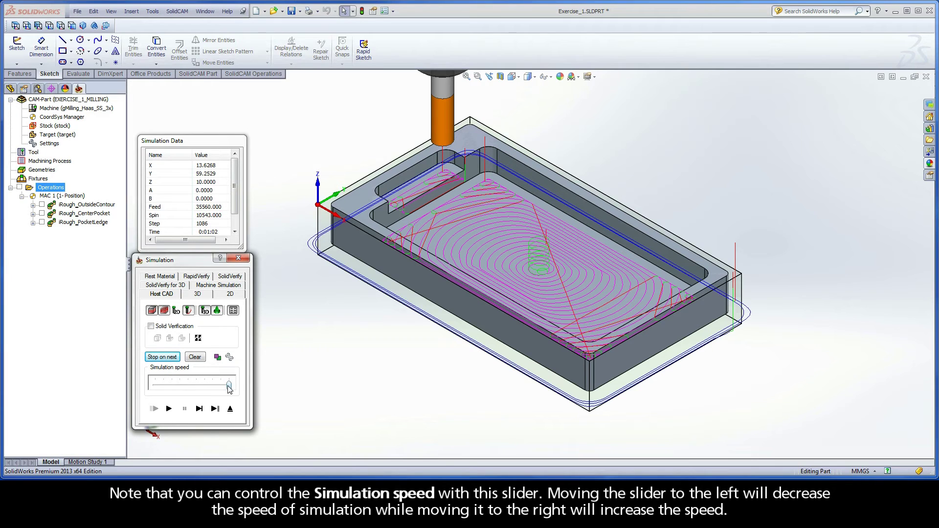
pyautogui.moveTo(229, 387); pyautogui.dragTo(156, 388)
pyautogui.moveTo(156, 387); pyautogui.dragTo(230, 388)
pyautogui.moveTo(230, 387); pyautogui.dragTo(189, 388)
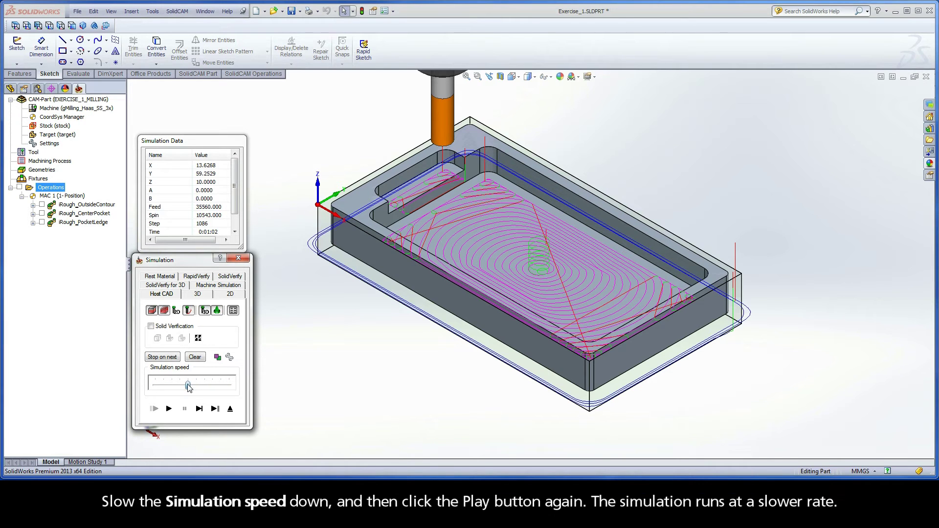
pyautogui.click(168, 409)
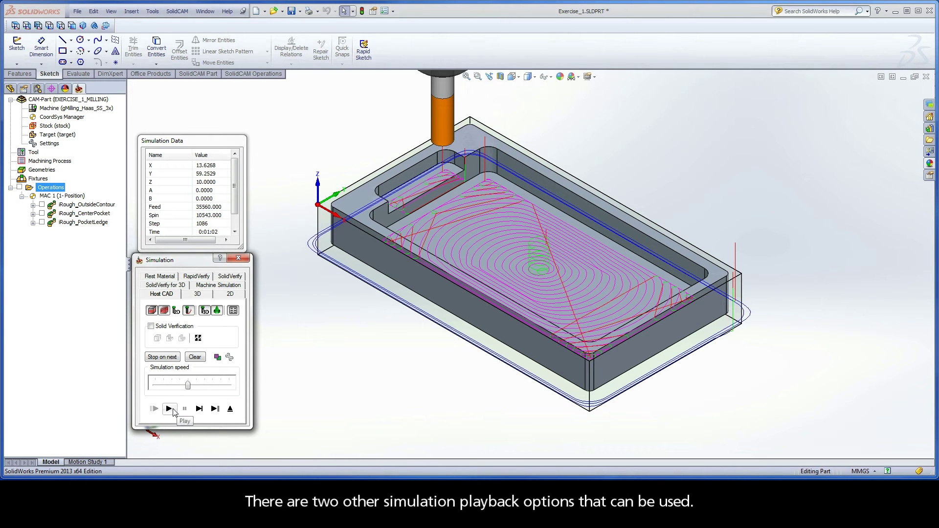
# Single-step the cutter along the part's outside contour edges and corners, up to step 64
pyautogui.click(199, 409)
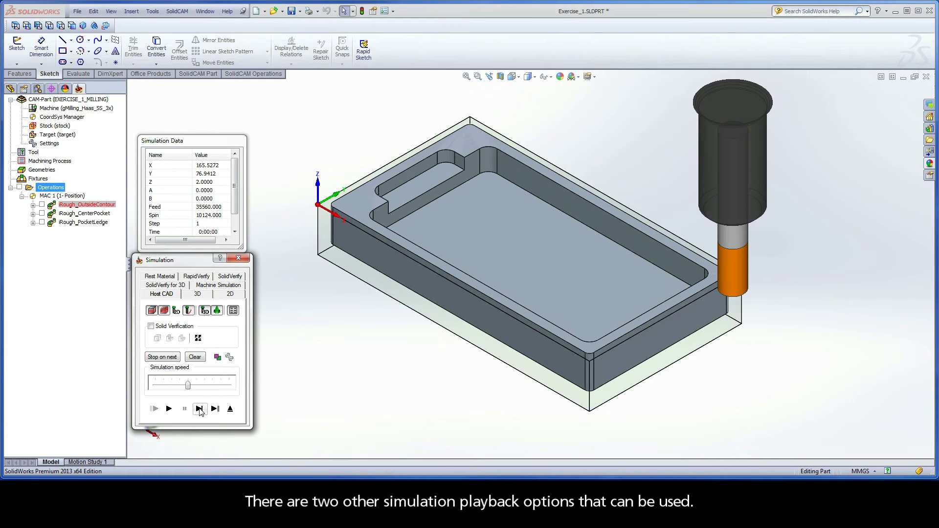
pyautogui.click(199, 409)
pyautogui.click(199, 409)
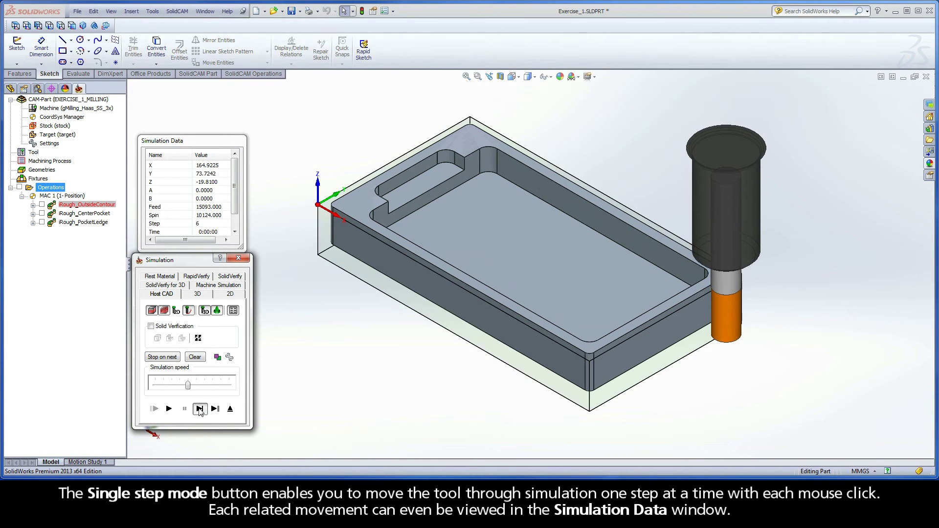
pyautogui.click(199, 408)
pyautogui.click(199, 408)
pyautogui.click(199, 408)
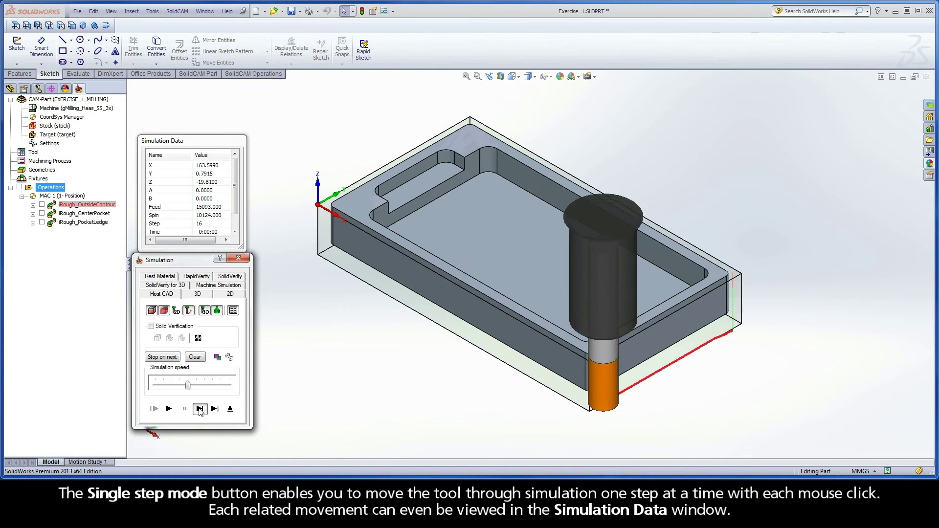
pyautogui.click(199, 408)
pyautogui.click(199, 408)
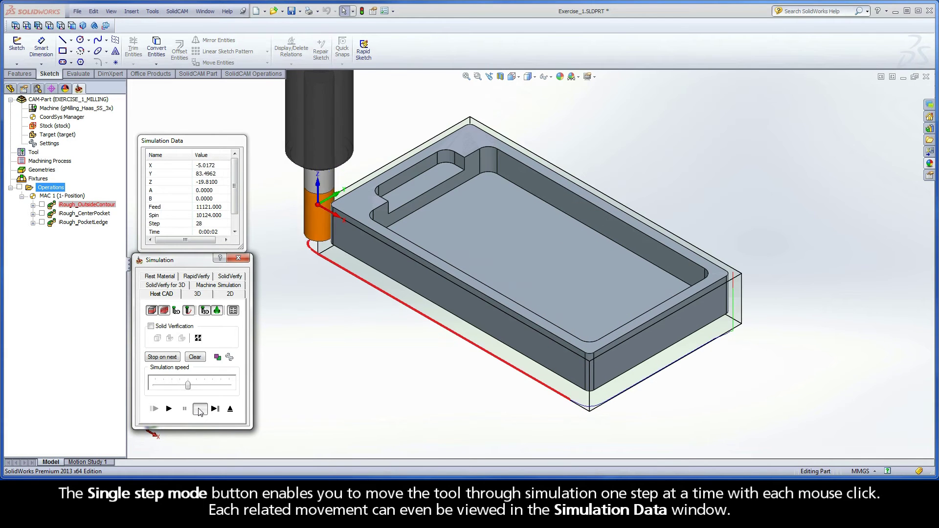
pyautogui.click(199, 409)
pyautogui.click(199, 409)
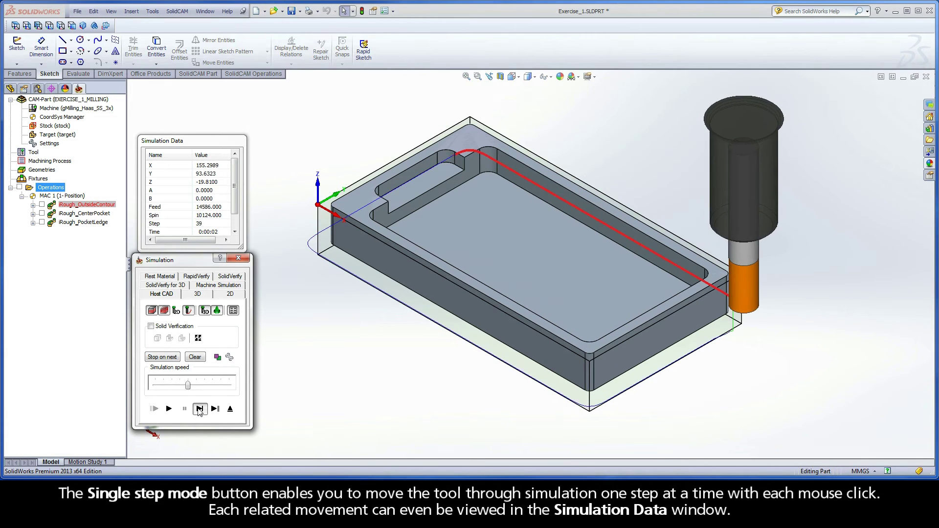
pyautogui.click(198, 409)
pyautogui.click(199, 409)
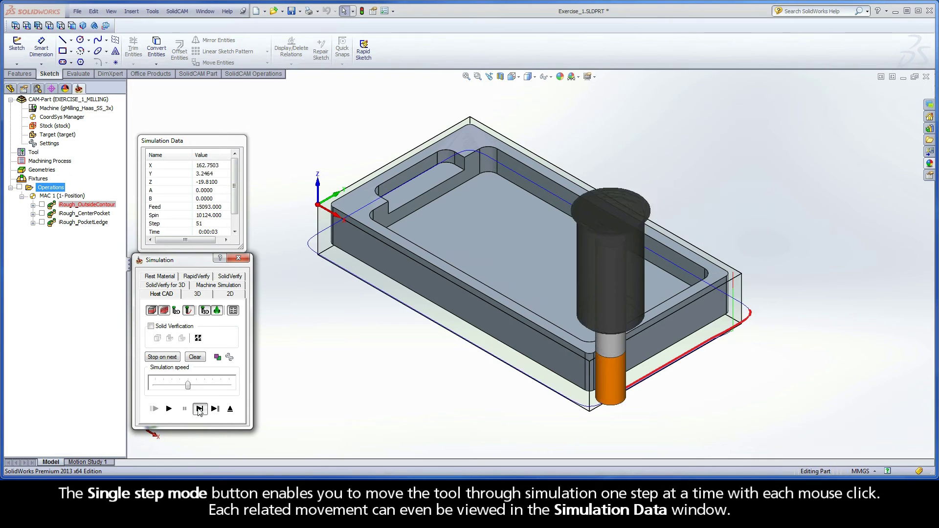
pyautogui.click(199, 409)
pyautogui.click(199, 409)
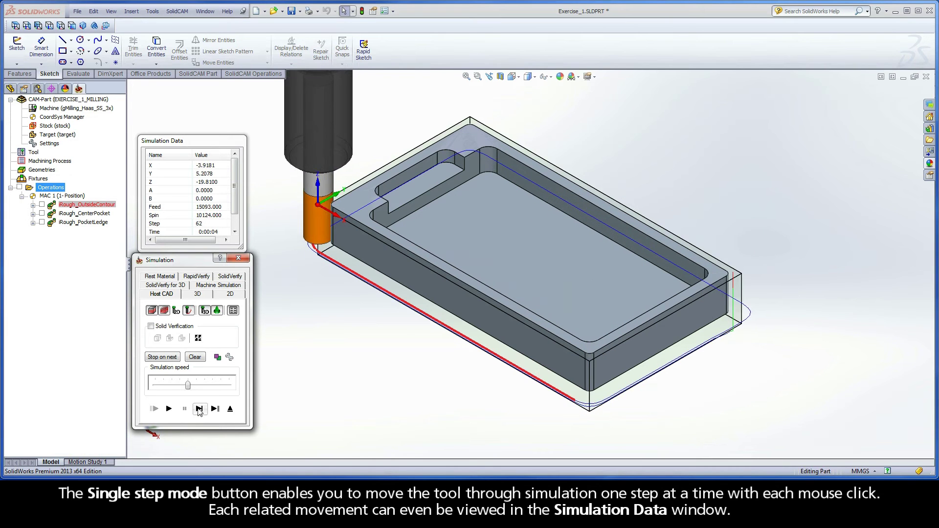
pyautogui.click(199, 409)
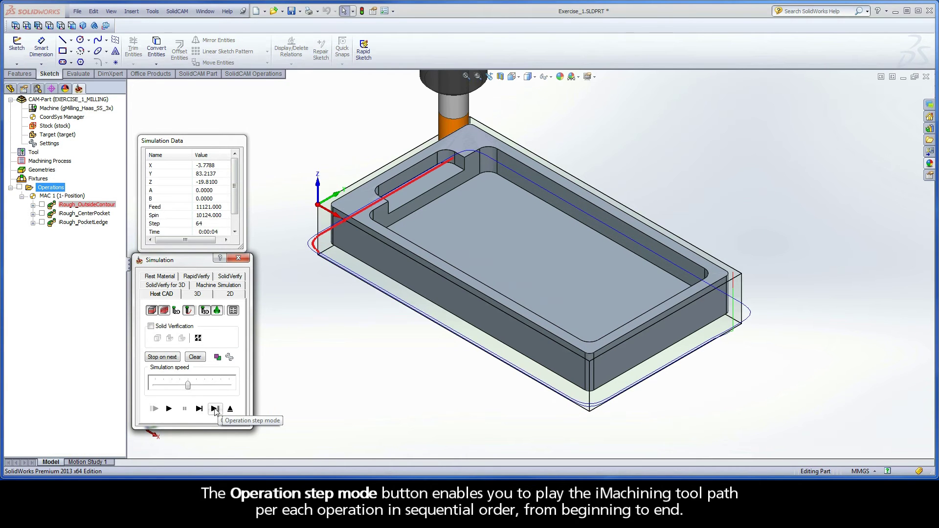
# Play through iRough_CenterPocket in Operation step mode and enable Solid Verification
pyautogui.click(215, 409)
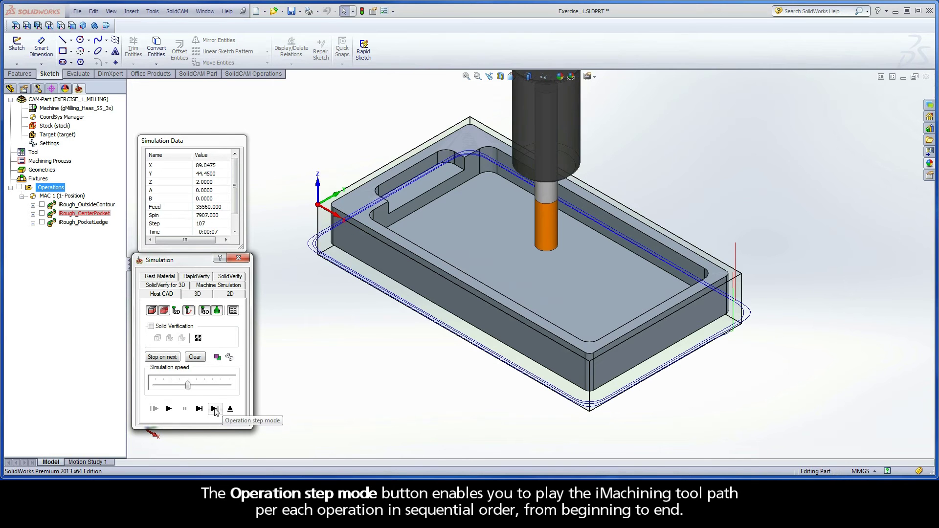
pyautogui.click(214, 408)
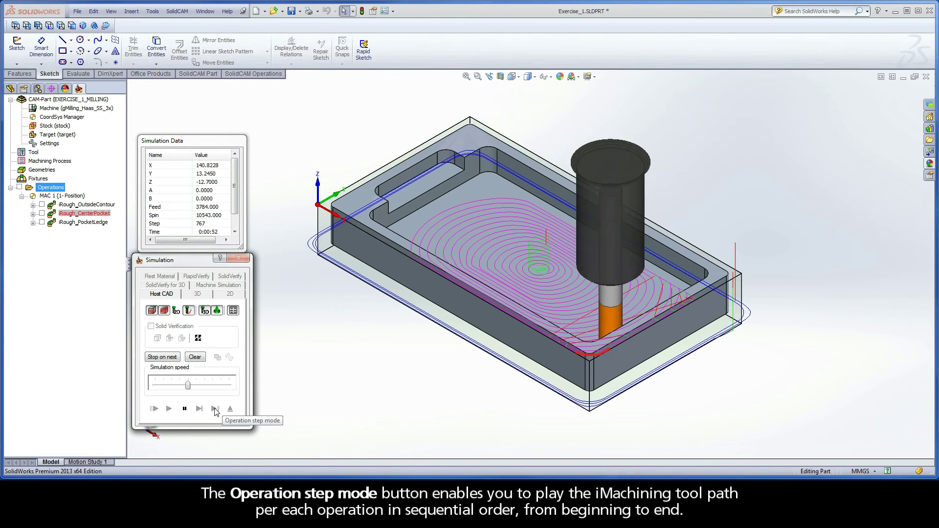
pyautogui.click(216, 409)
pyautogui.click(150, 327)
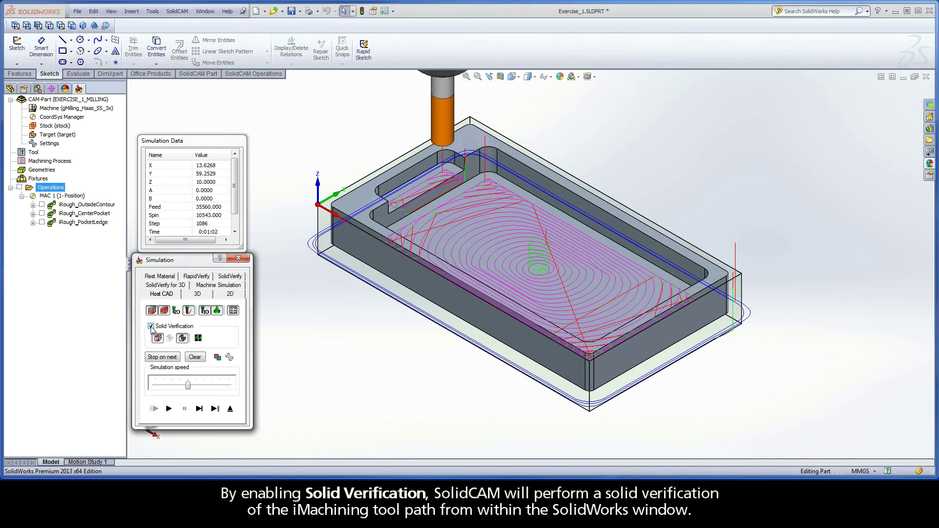
# Play the simulation with Solid Verification, then bring up the Simulation Colors dialog
pyautogui.click(170, 410)
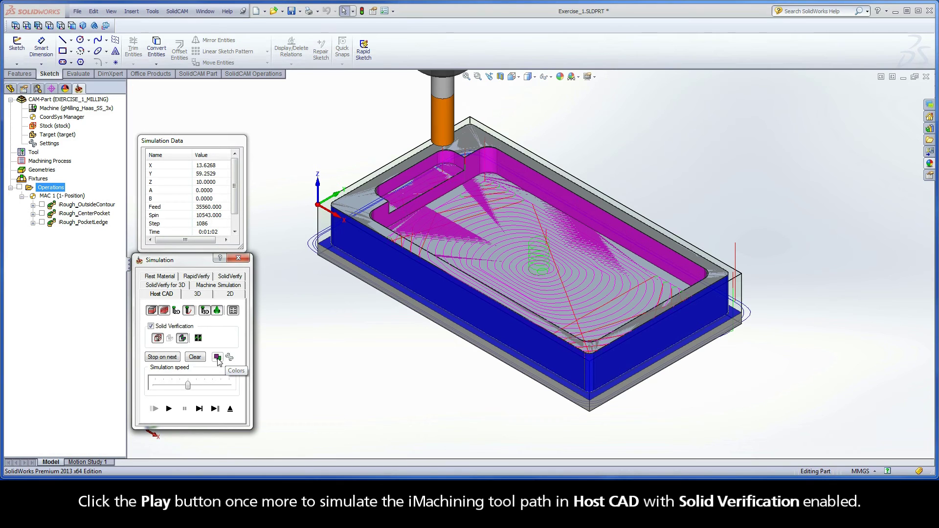
pyautogui.click(217, 358)
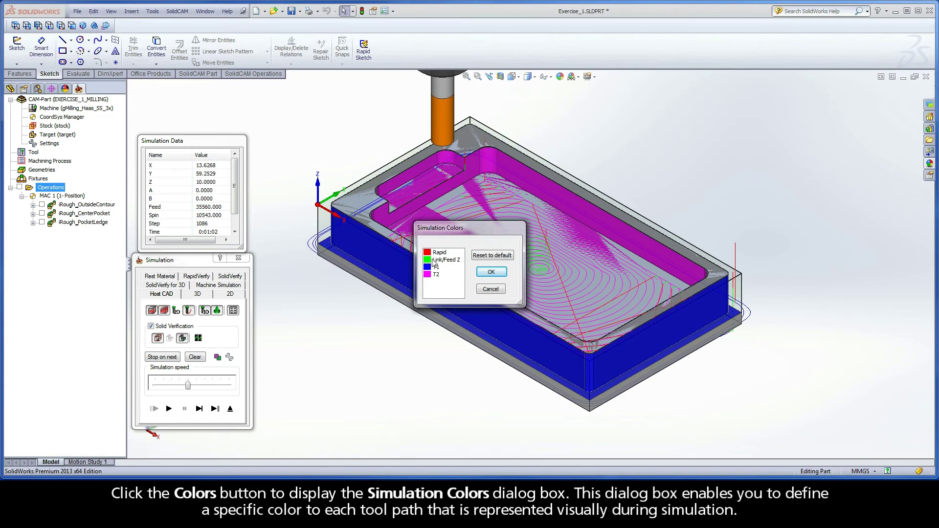
# Keep T2's colour magenta, close Simulation Colors, and open the simulation Settings
pyautogui.doubleClick(431, 275)
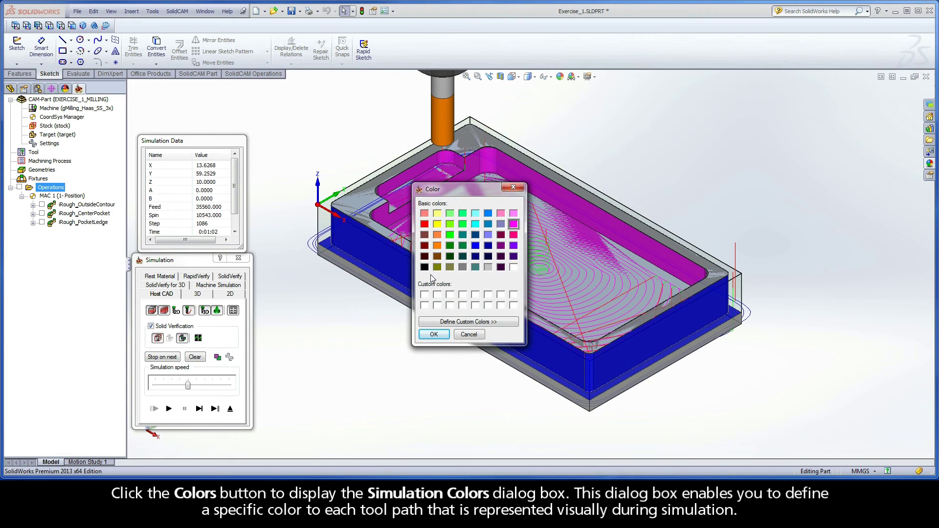
pyautogui.click(434, 335)
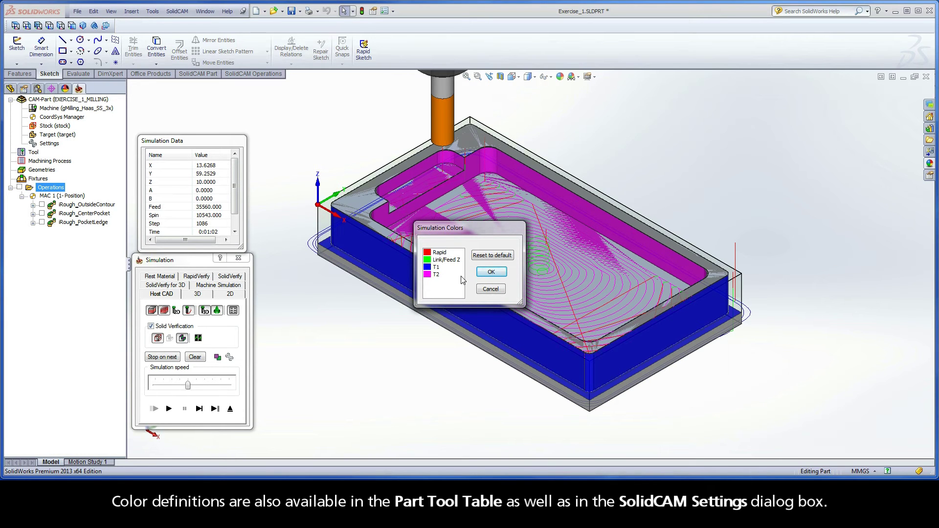
pyautogui.click(490, 273)
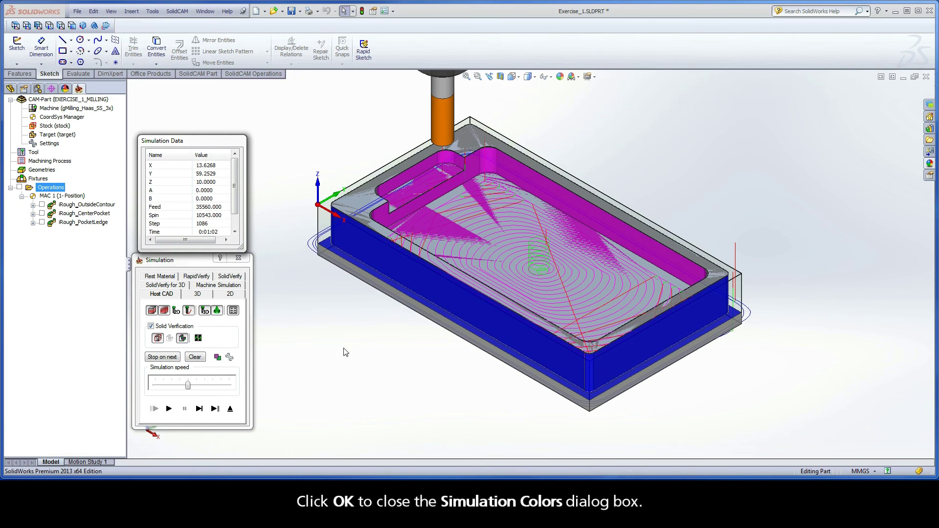
pyautogui.click(230, 359)
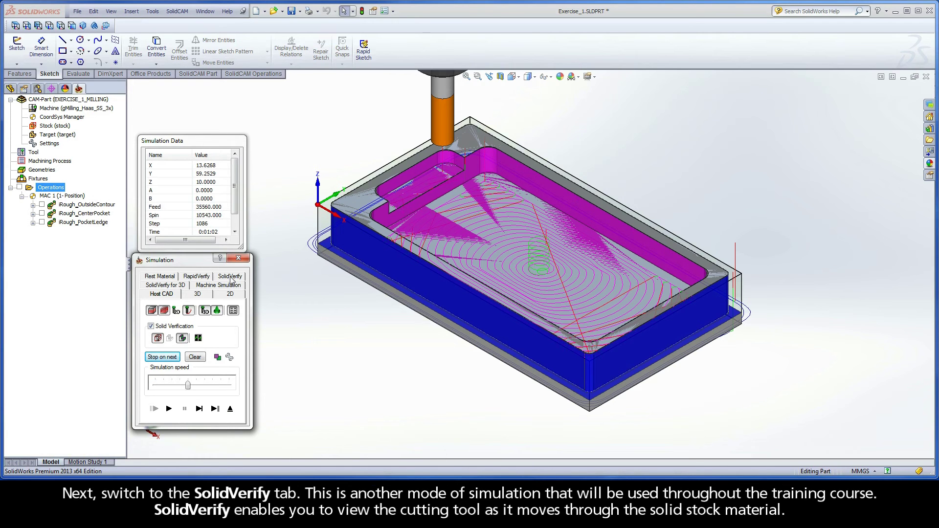
# Run the SolidVerify simulation, cutting the outside contour and center pocket from the stock block
pyautogui.click(230, 276)
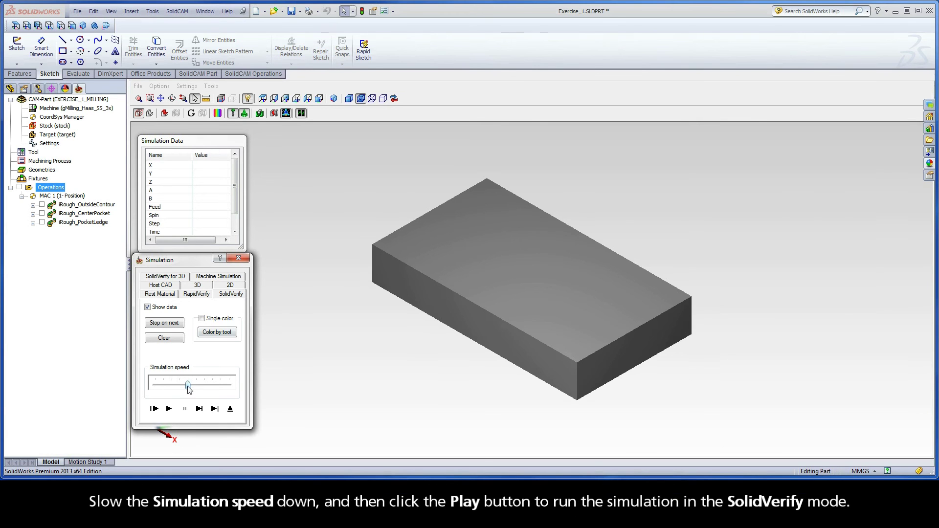
pyautogui.click(168, 410)
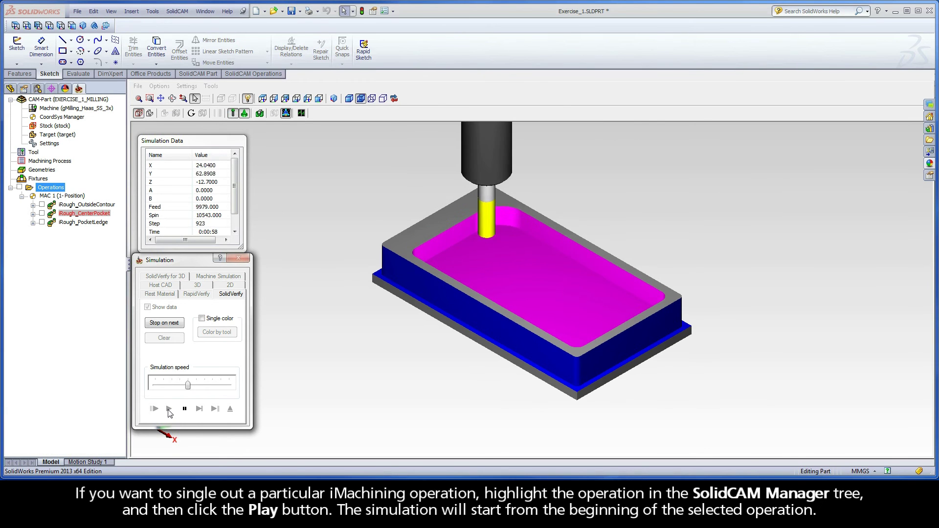
# Simulate from iRough_PocketLedge, then pause and restart from iRough_CenterPocket
pyautogui.click(79, 223)
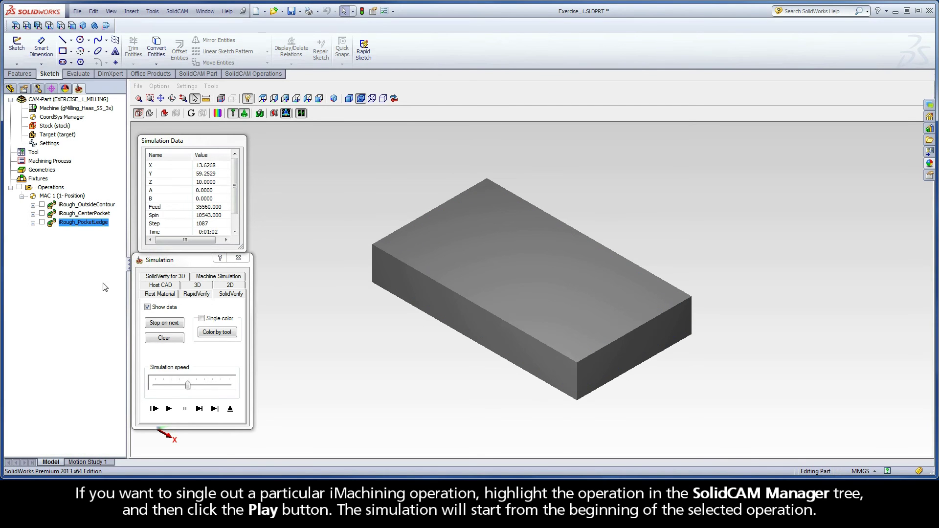
pyautogui.click(170, 409)
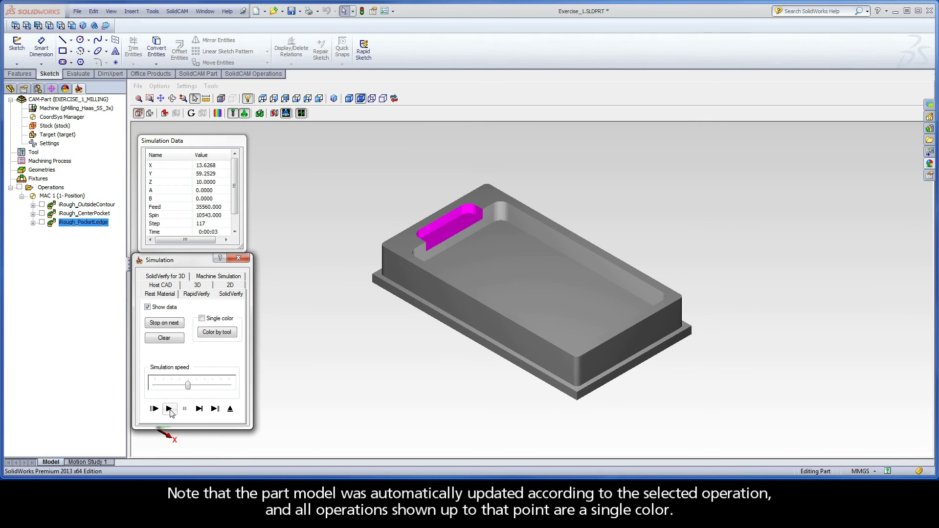
pyautogui.click(169, 409)
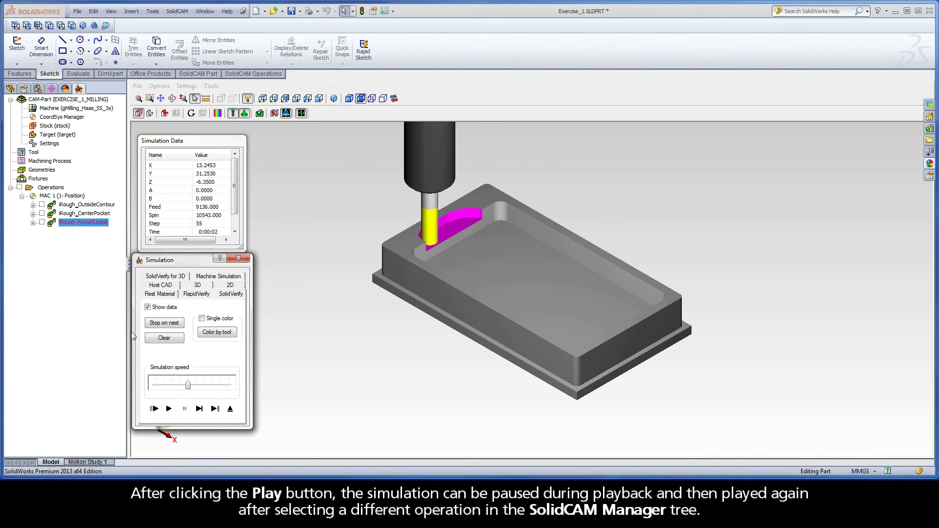
pyautogui.click(81, 213)
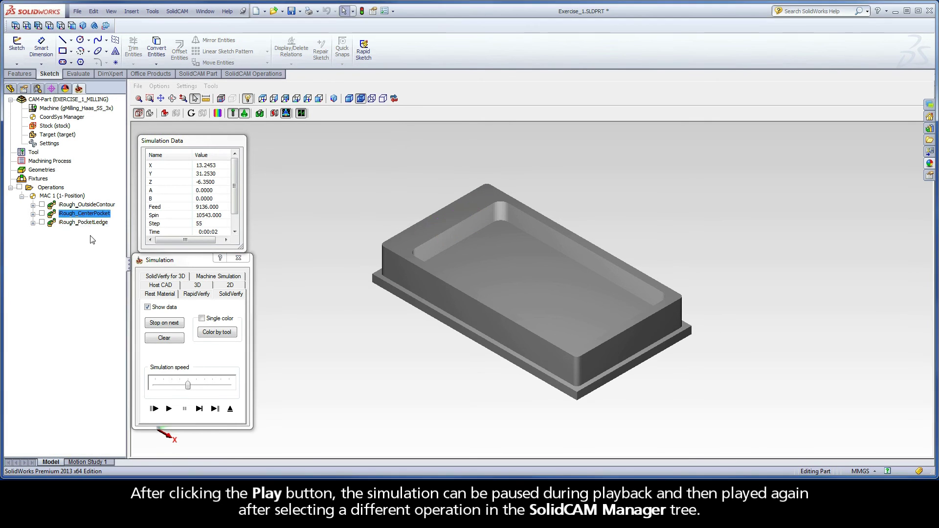
pyautogui.click(170, 409)
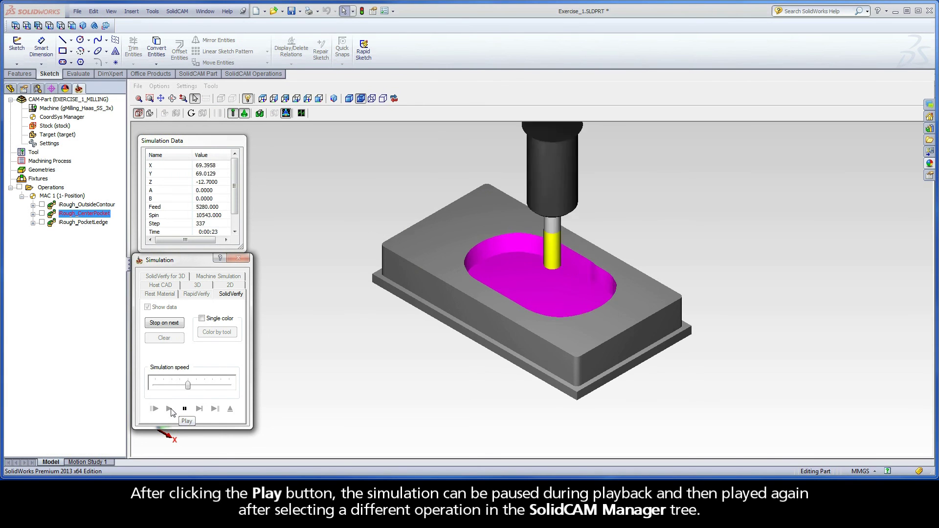
# Set Stop on next to Tool change, then run all operations, resuming after the tool-change pause
pyautogui.click(164, 325)
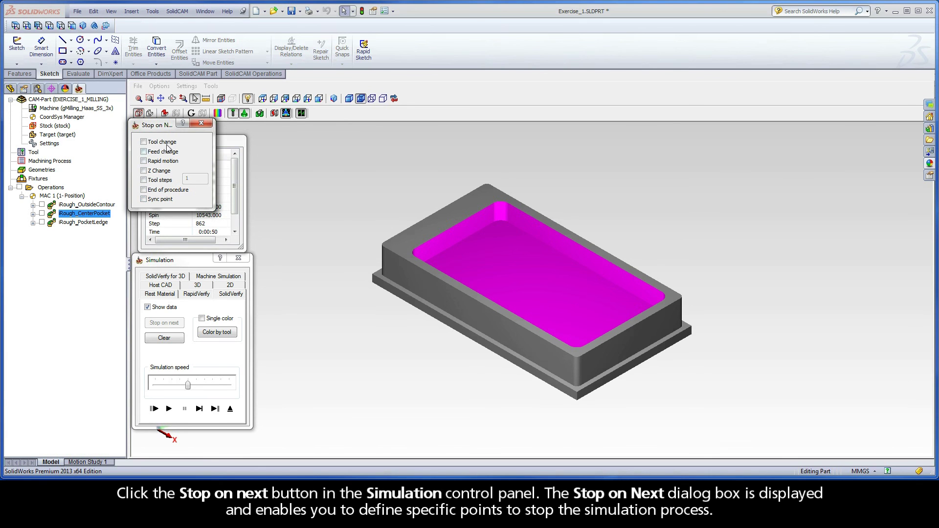
pyautogui.click(144, 143)
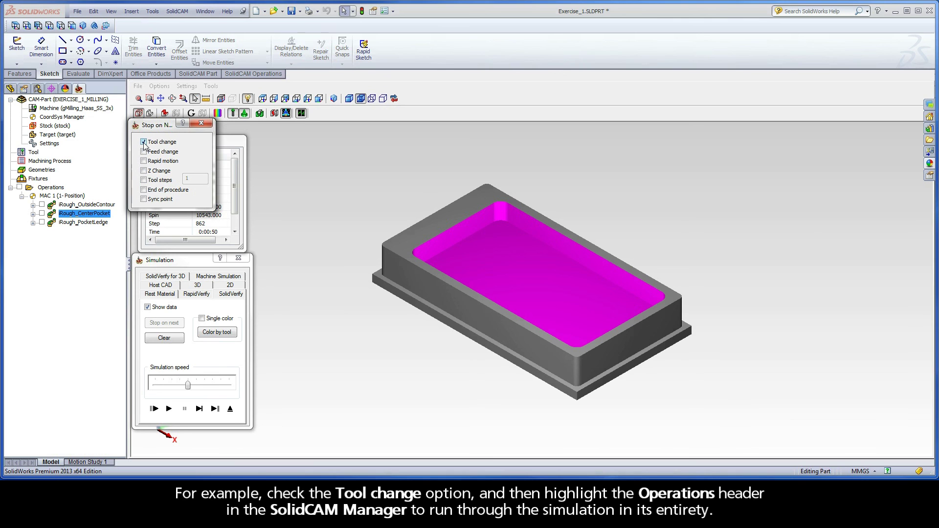
pyautogui.click(58, 189)
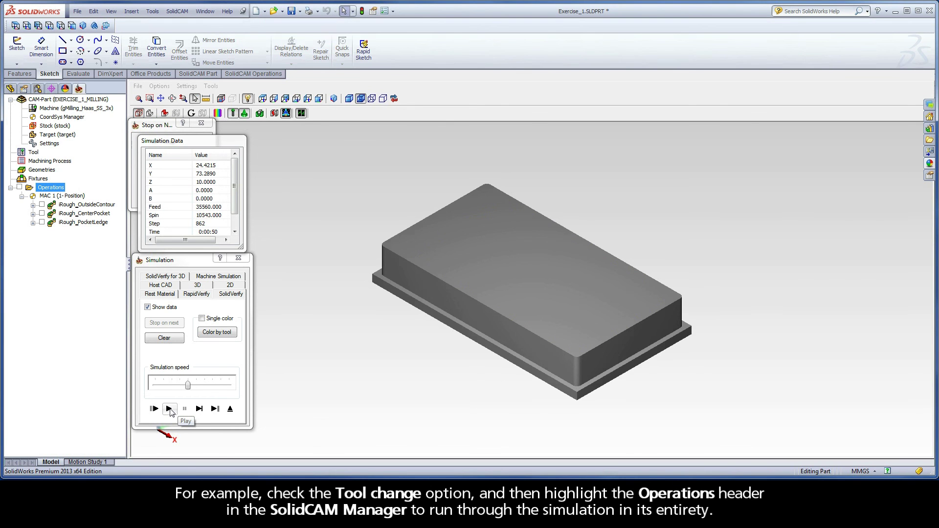
pyautogui.click(169, 409)
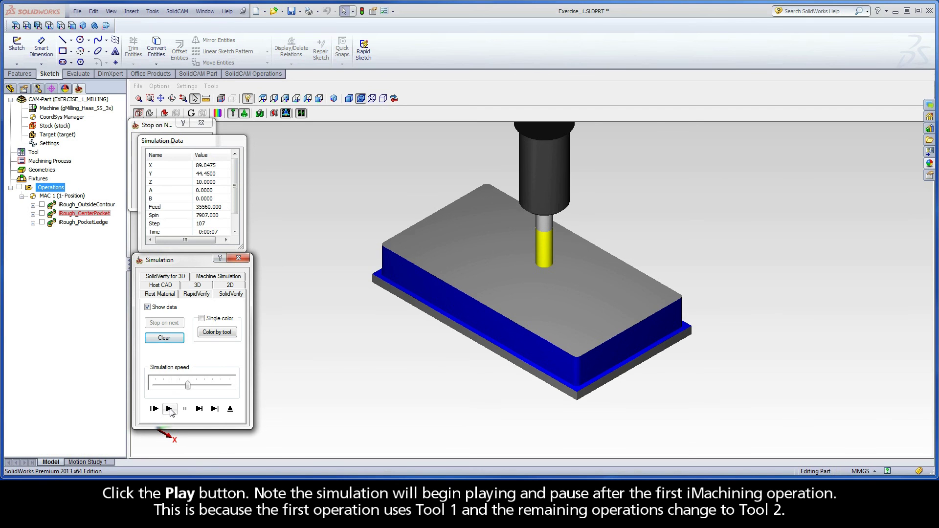
pyautogui.click(169, 409)
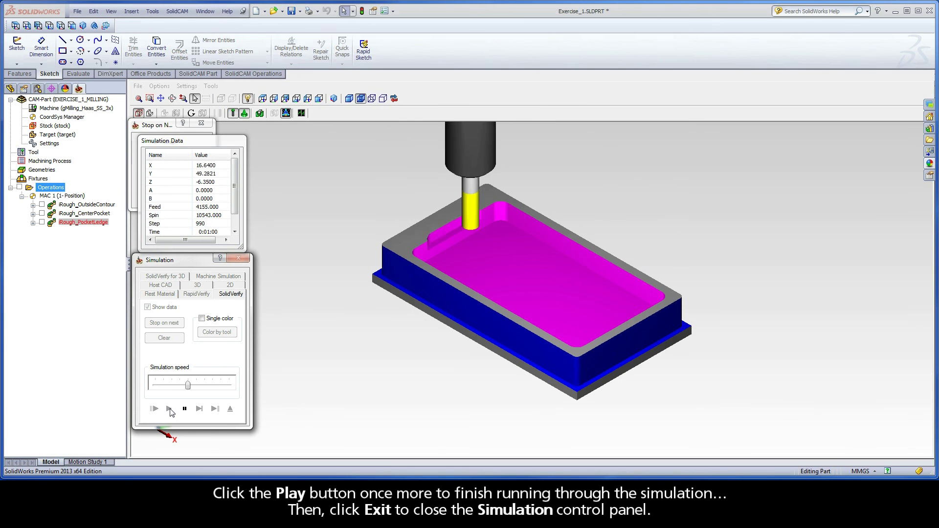
# Exit the Simulation panel to return to the SolidWorks part showing the machined pocket and ledge
pyautogui.click(230, 410)
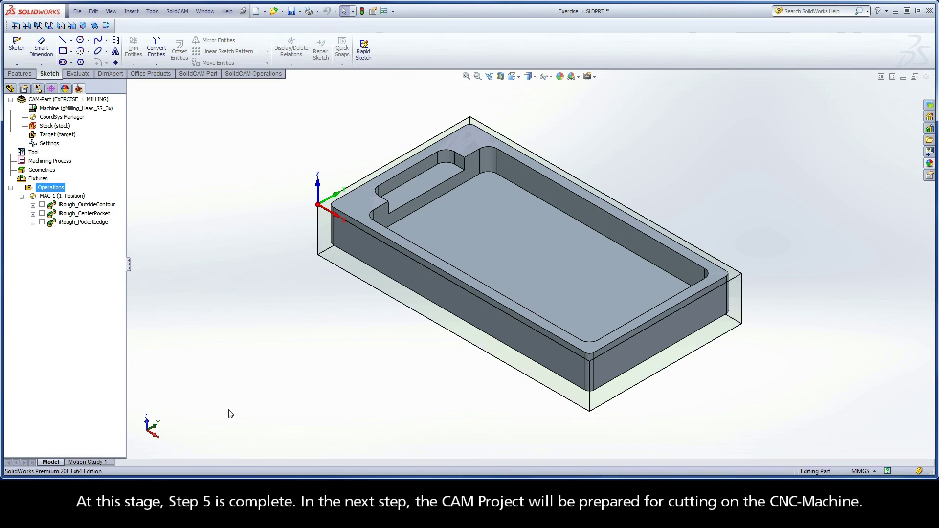